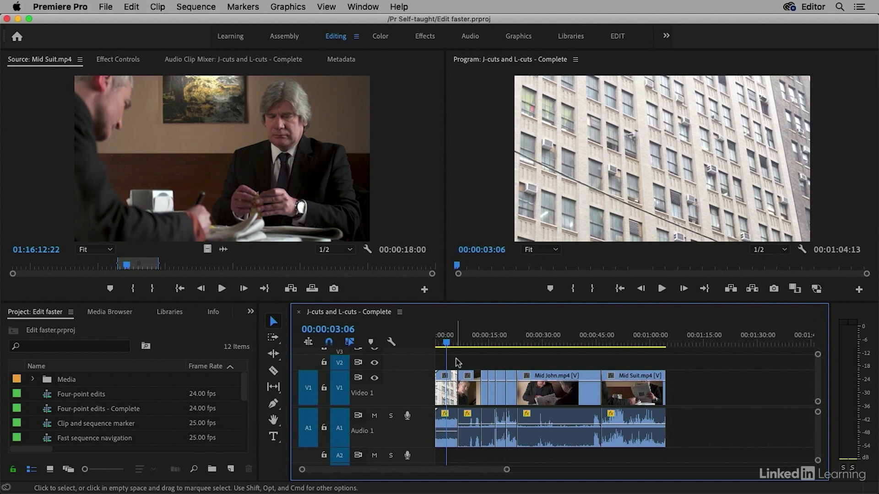
Preview the finished sequence, then zoom the timeline in with the scrollbar handle
click(661, 290)
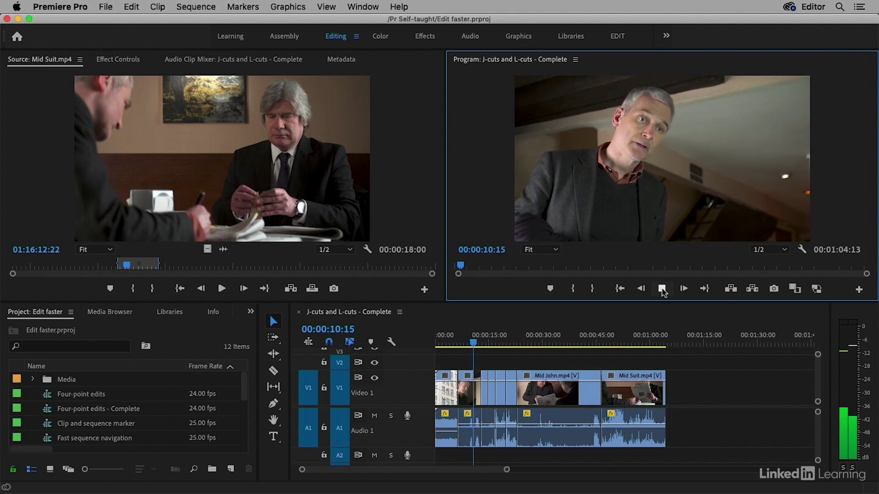
click(662, 289)
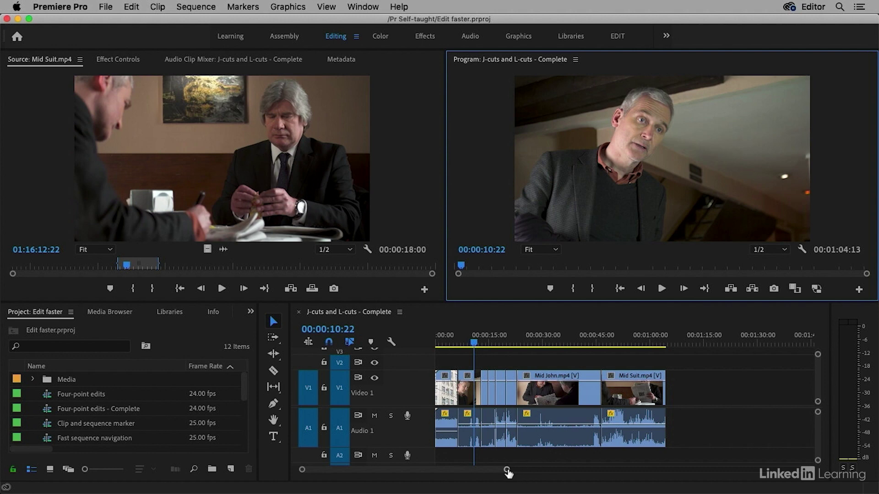
drag(507, 470, 450, 476)
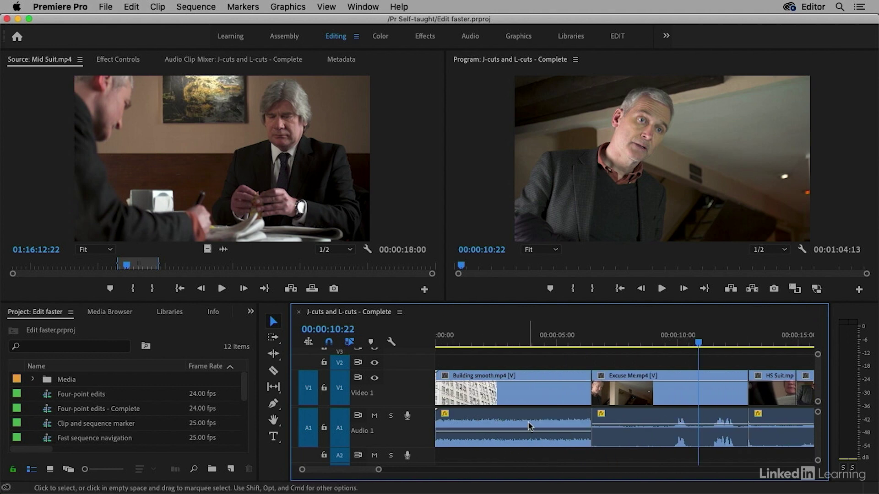
Turn Linked Selection off and test selecting the Building smooth and Excuse Me video and audio separately
click(568, 391)
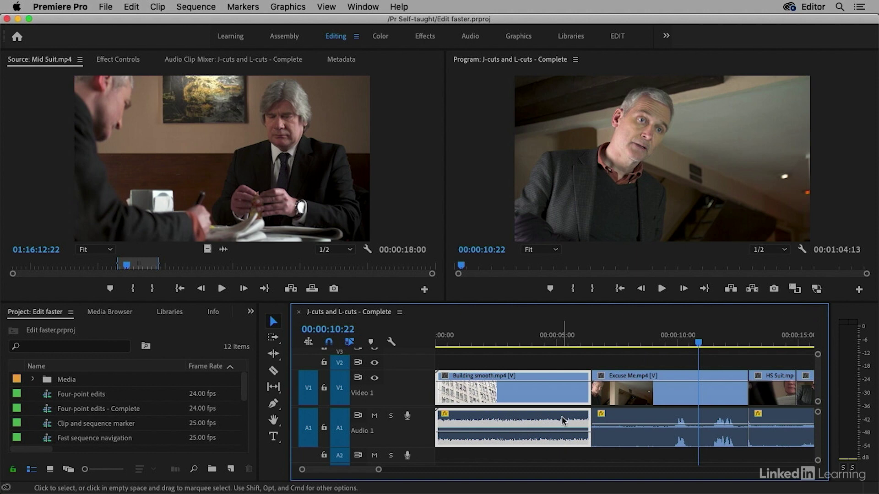
click(351, 343)
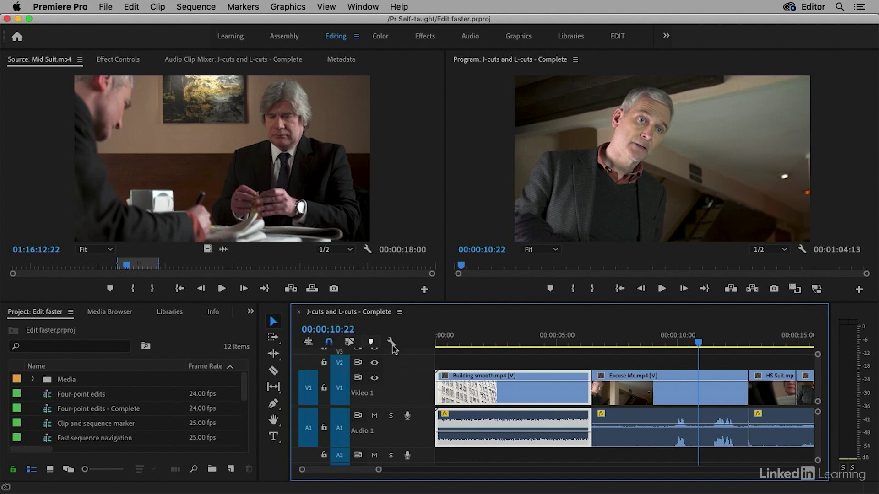
click(497, 361)
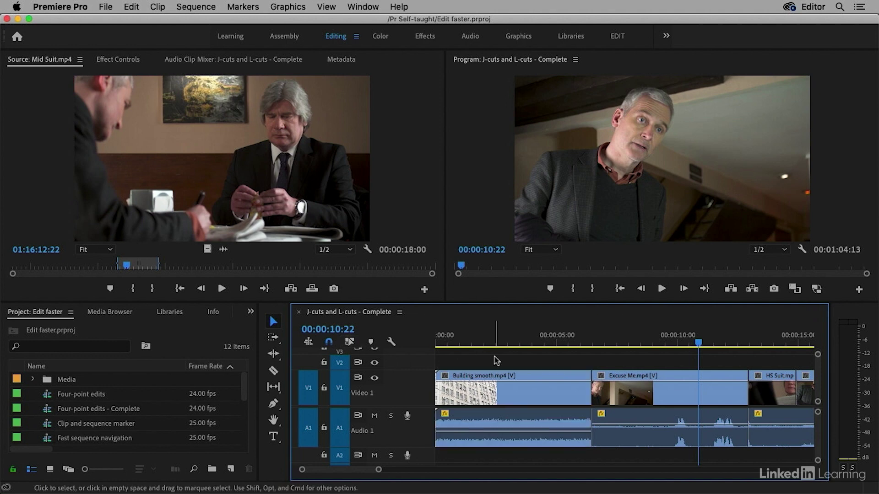
click(524, 394)
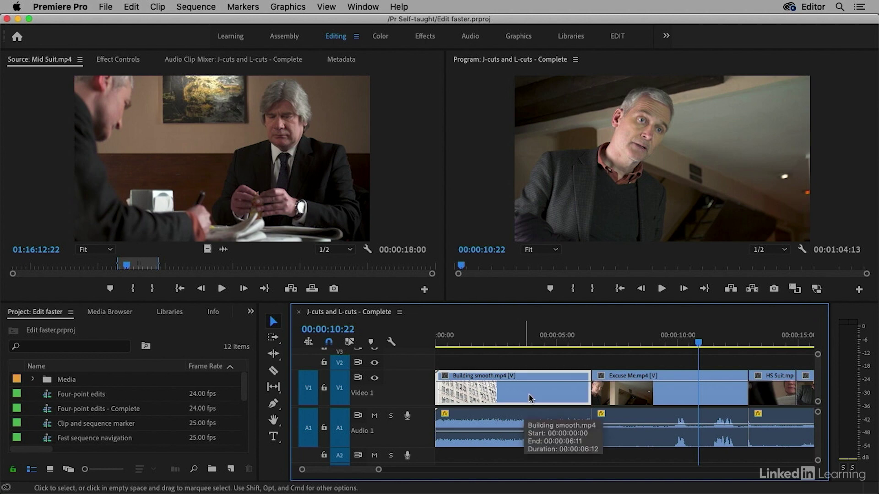
click(626, 400)
click(625, 417)
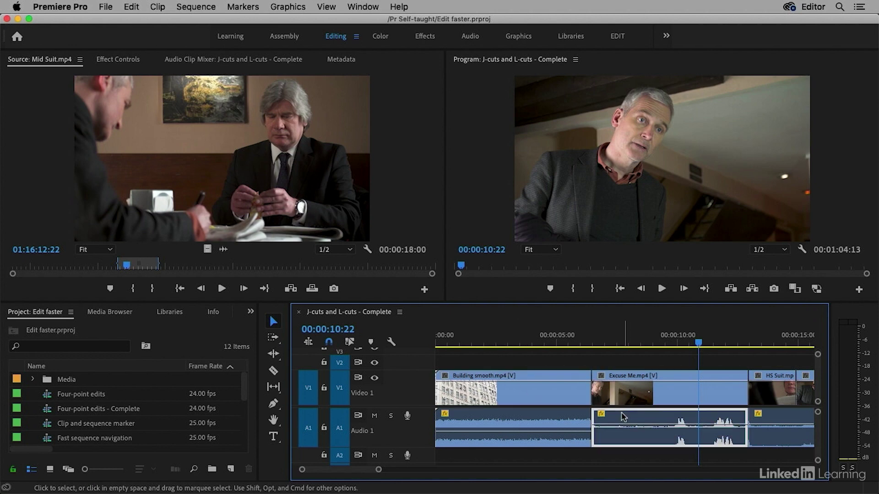
click(558, 418)
click(526, 394)
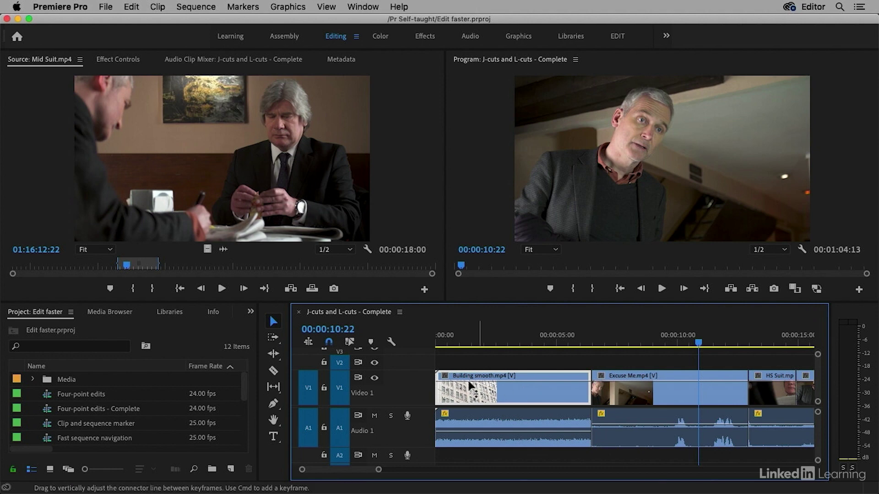
Compare linked and unlinked selection on Building smooth, ending with Linked Selection off and nothing selected
click(349, 342)
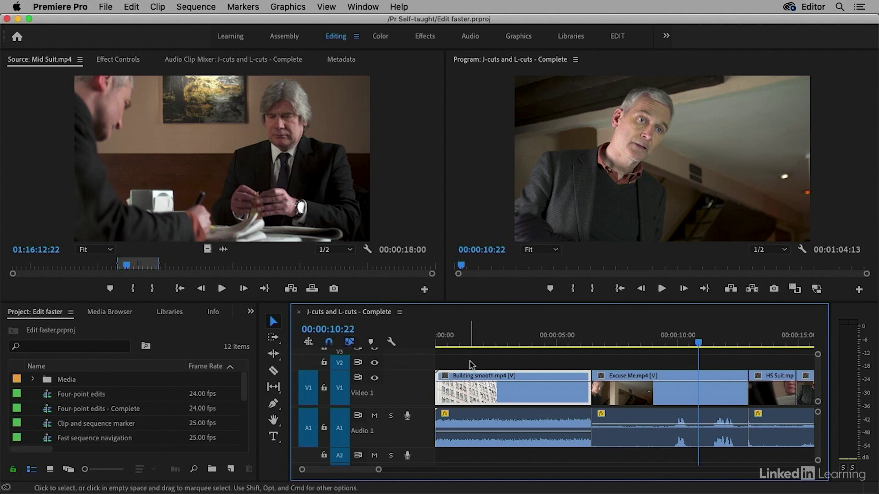
click(515, 395)
alt+click(516, 393)
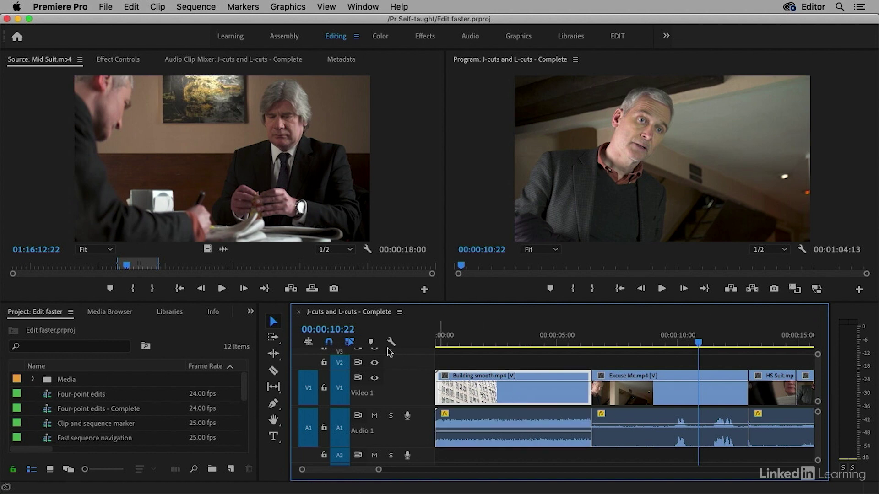
click(355, 343)
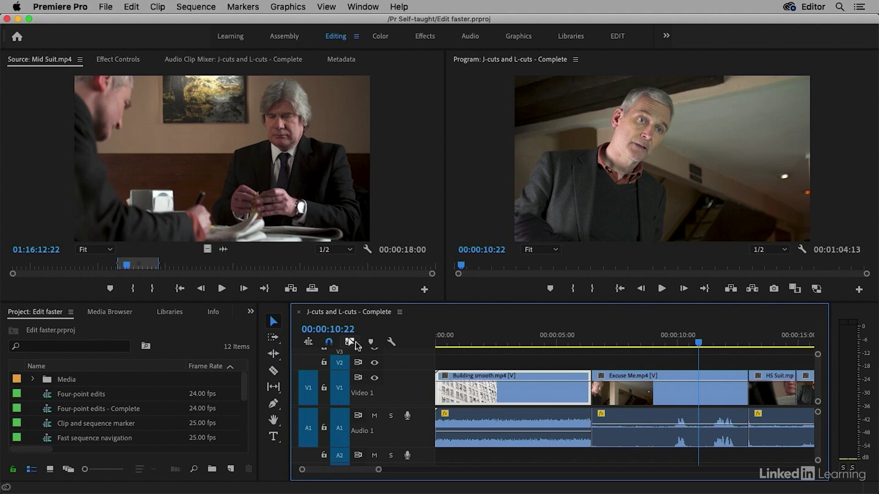
click(475, 363)
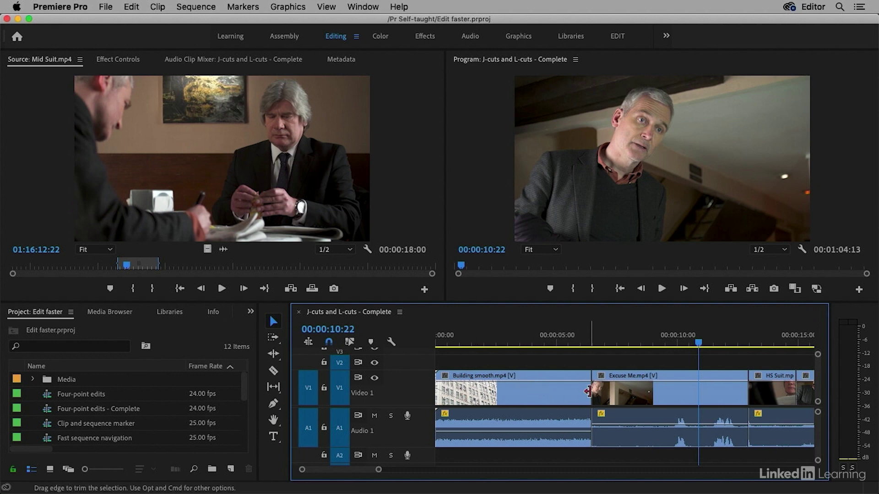
Roll the Building smooth/Excuse Me video cut 1:04 earlier to 00:00:05:08, keeping the audio cut in place
key(super)
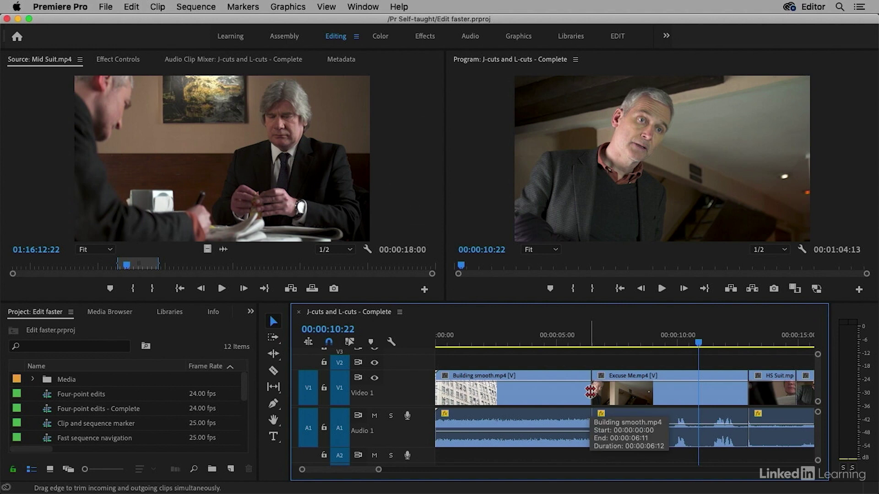
drag(590, 392, 562, 392)
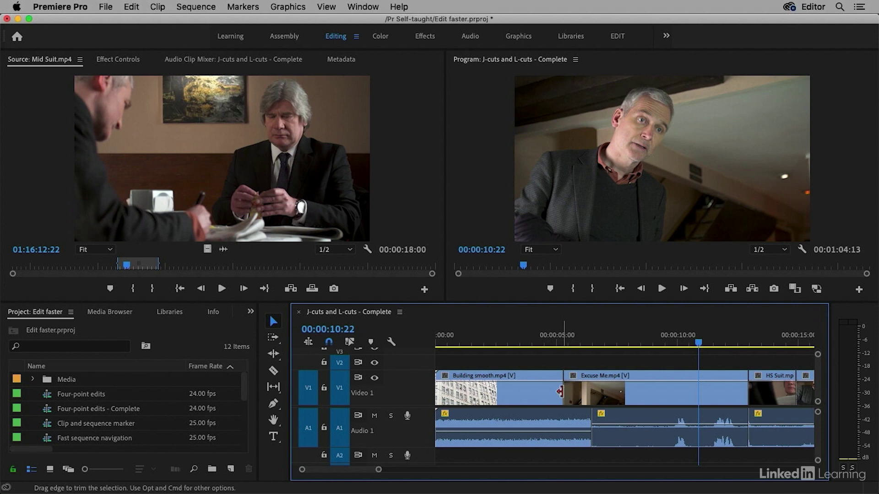
click(489, 338)
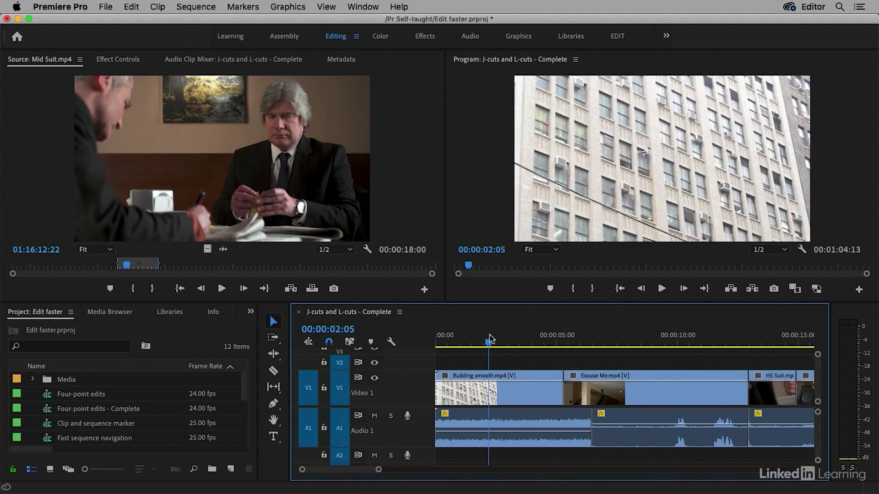
key(space)
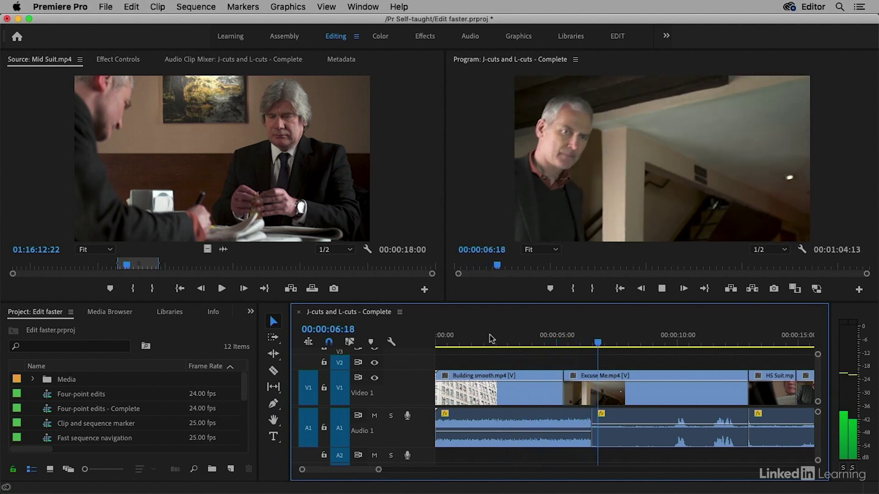
key(space)
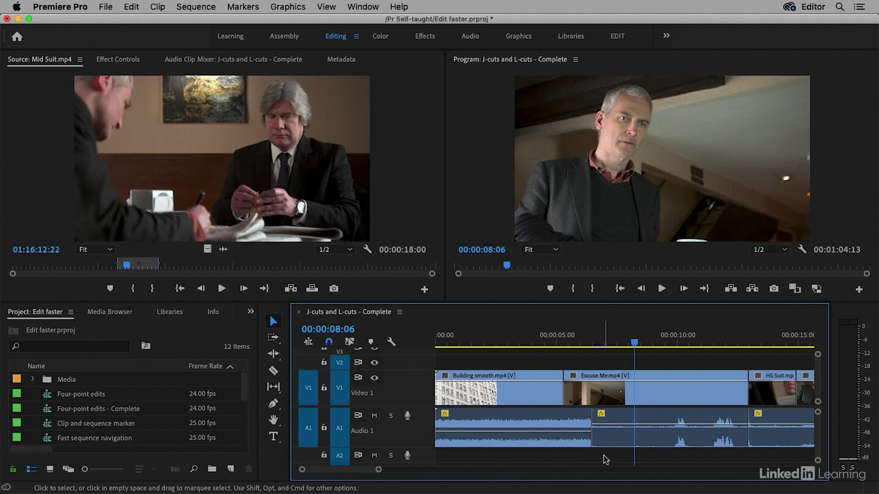
drag(603, 455, 575, 420)
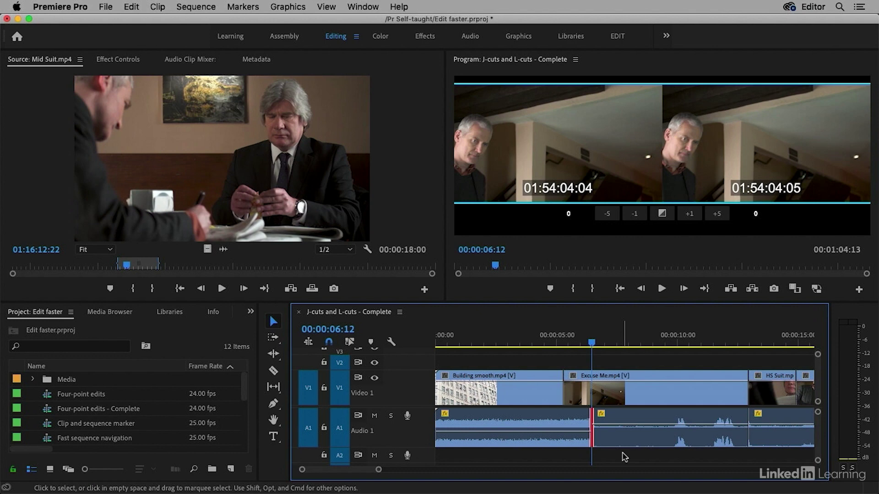
drag(532, 363, 763, 458)
key(shift+d)
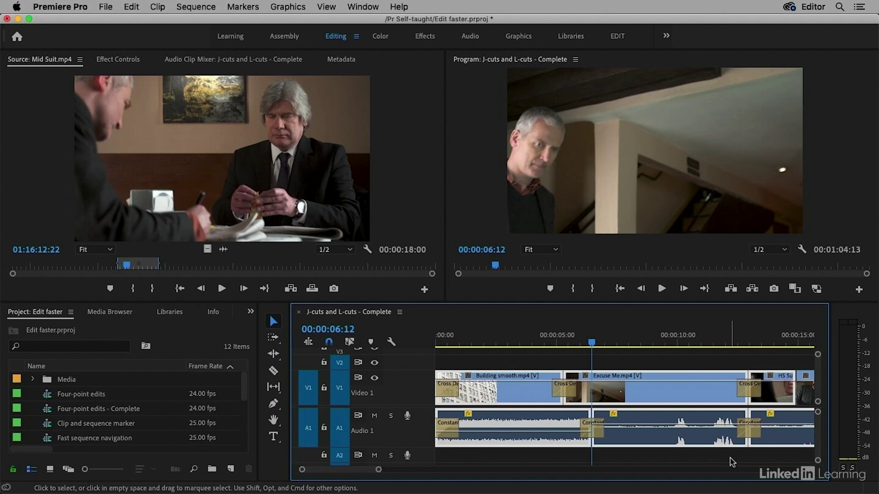
key(super+z)
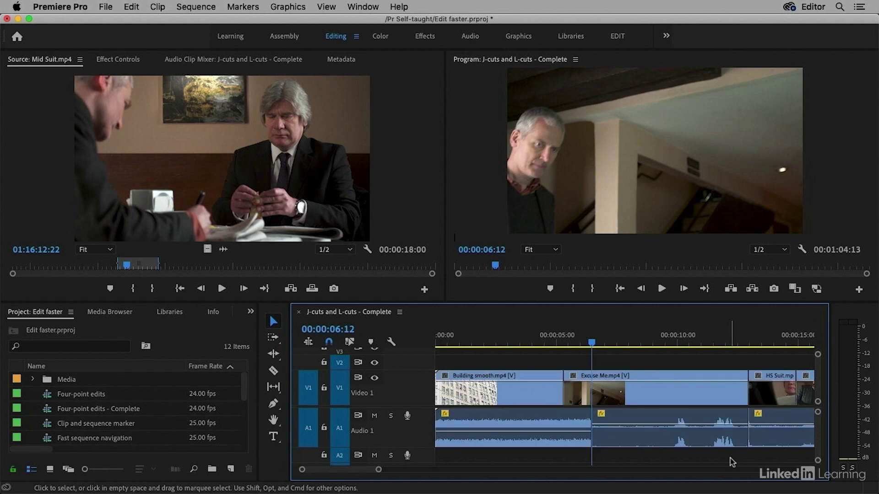
Add a Constant Power crossfade at the A1 edit, lengthen it into Building smooth, and park the playhead at 00:00:02:00
click(592, 434)
key(super+shift+d)
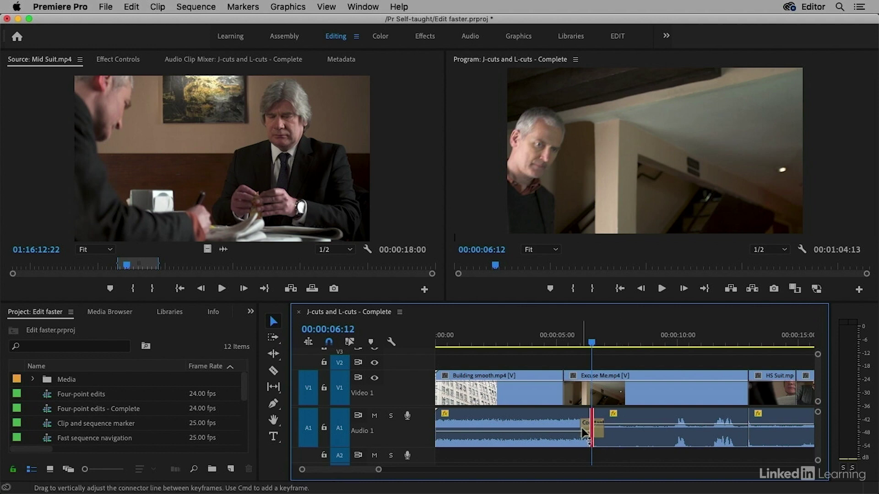
drag(585, 425, 526, 437)
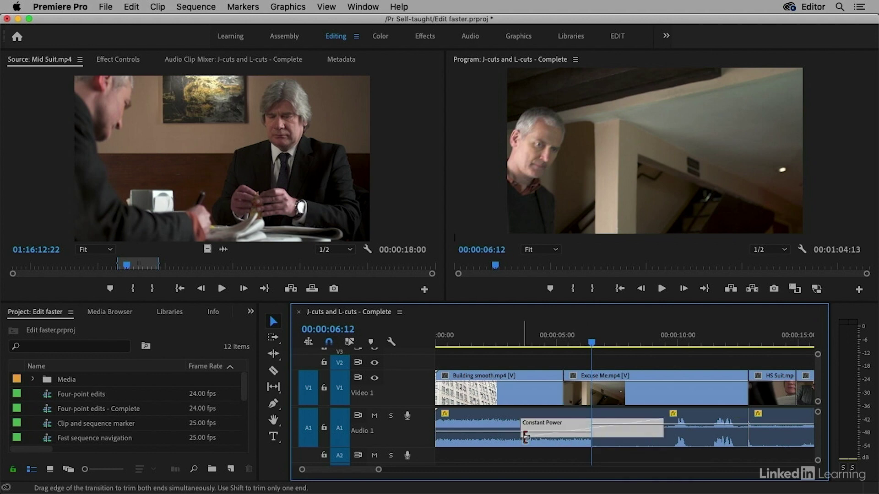
click(484, 347)
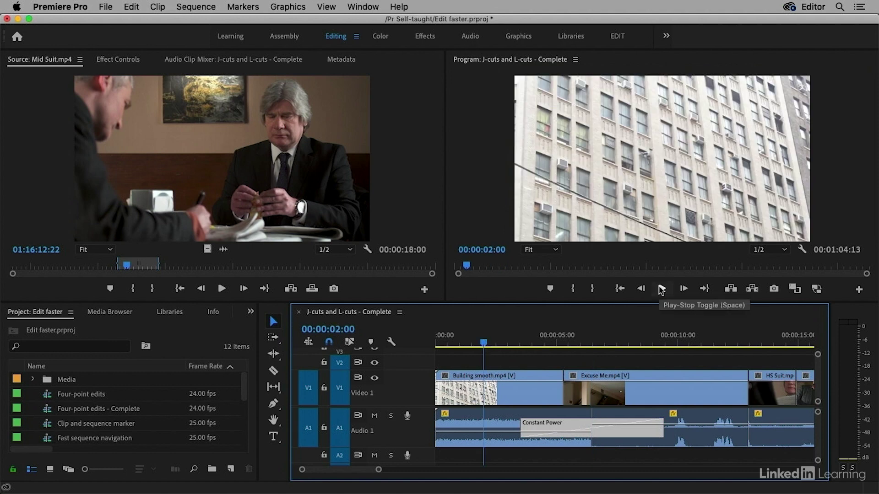
click(662, 289)
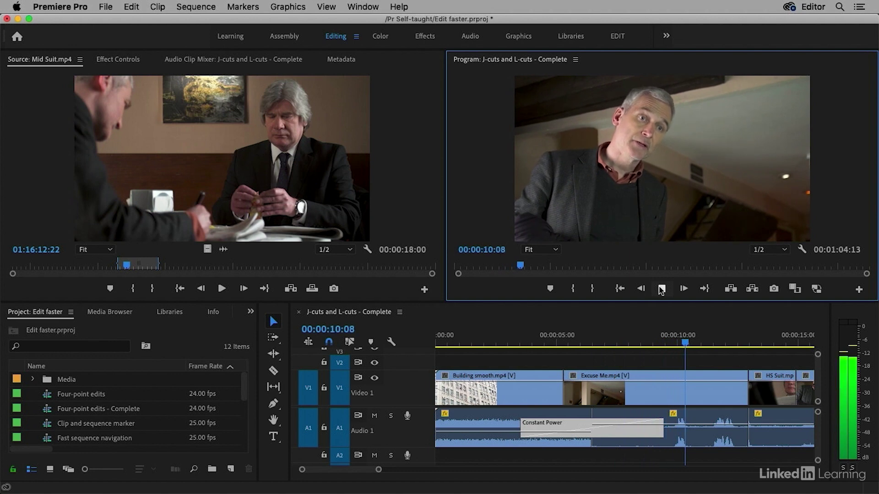
click(662, 289)
click(665, 365)
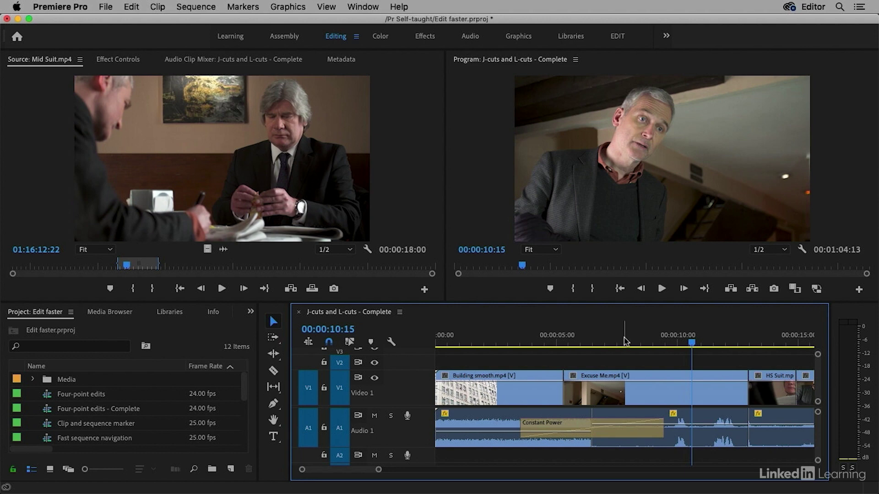
Extend the building video to 00:00:07:19 with A1 untargeted, then fine-tune the video cut by rolling it
click(623, 341)
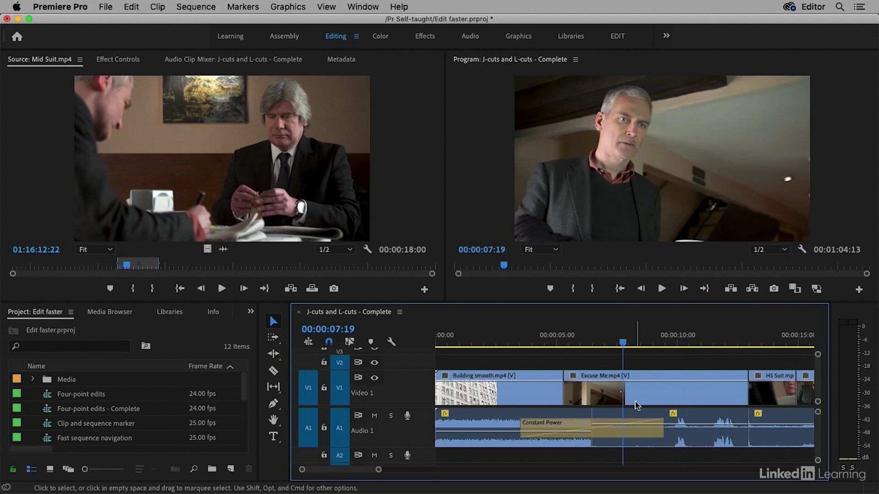
click(343, 430)
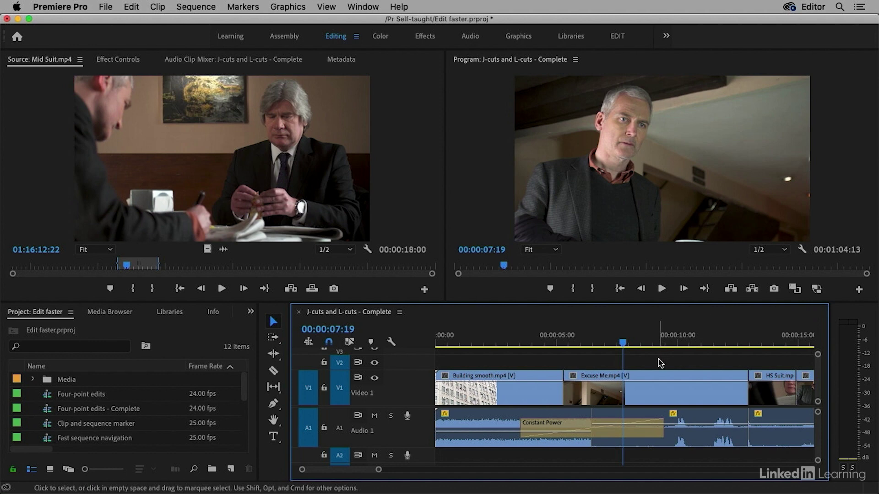
key(shift+q)
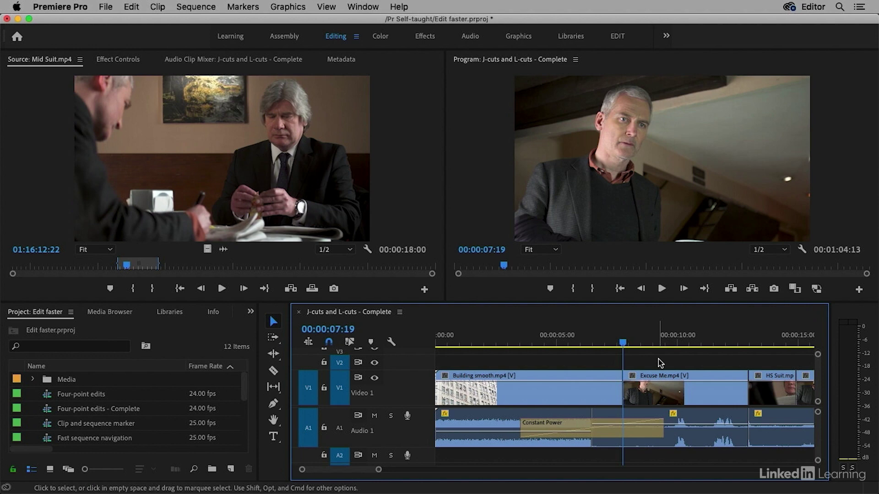
drag(625, 389, 560, 401)
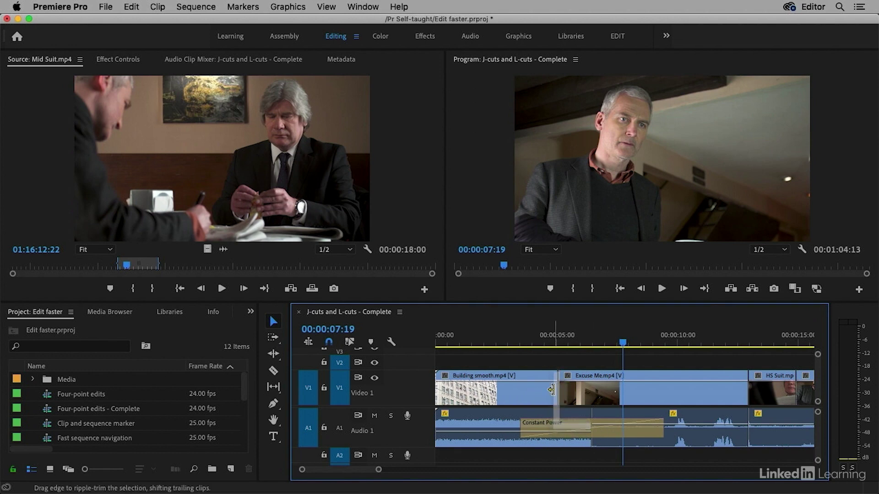
drag(557, 392, 623, 392)
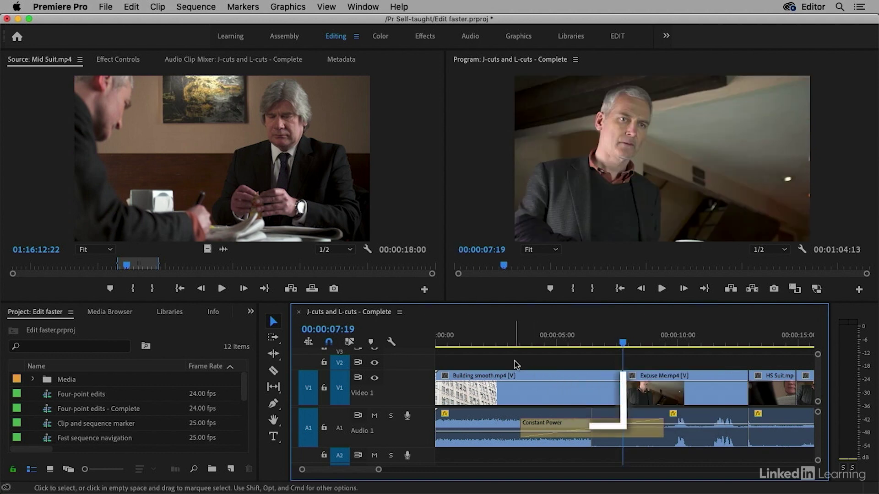